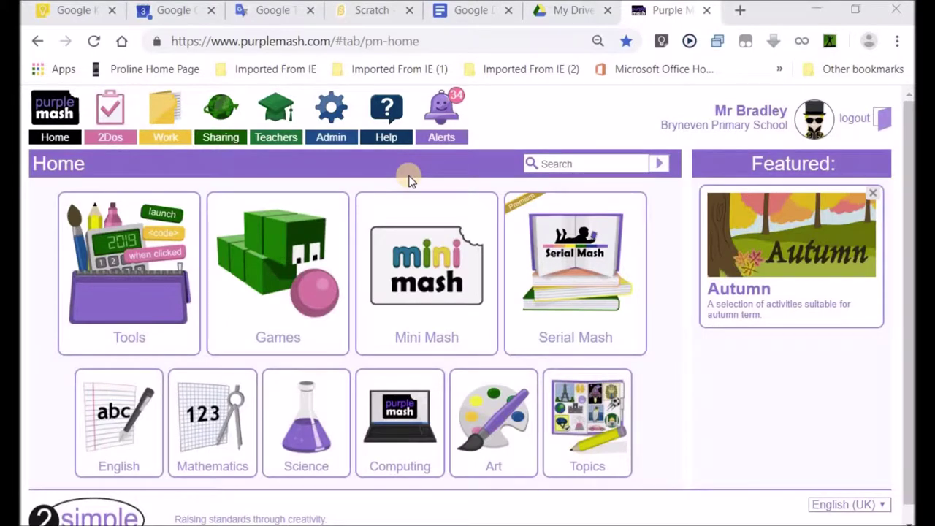
- Open the 2Email application from the Communicating and Sharing tools in Purple Mash
click(129, 267)
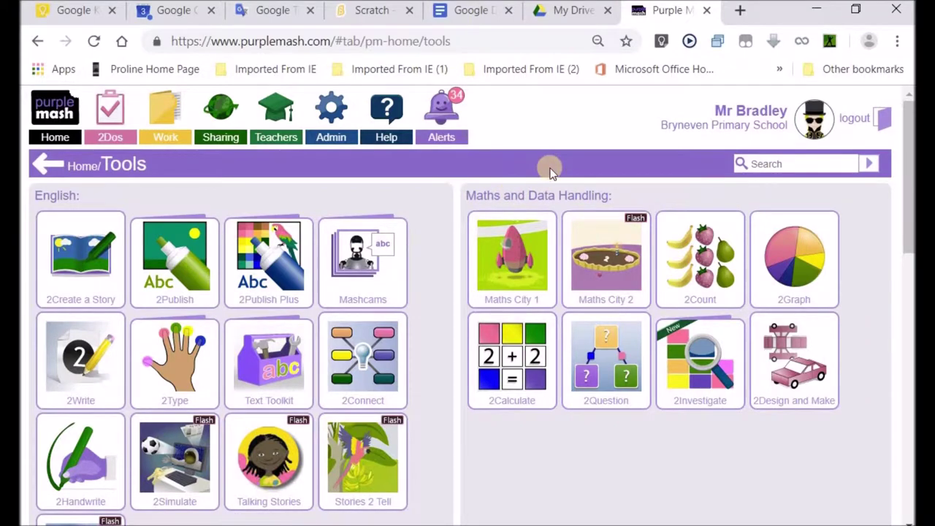
scroll(459, 227, down, 5)
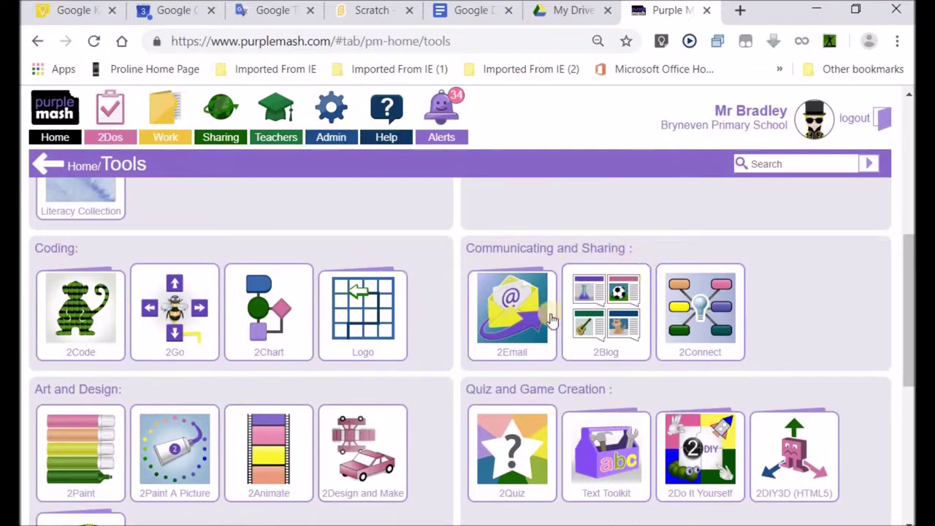
mouse_move(508, 305)
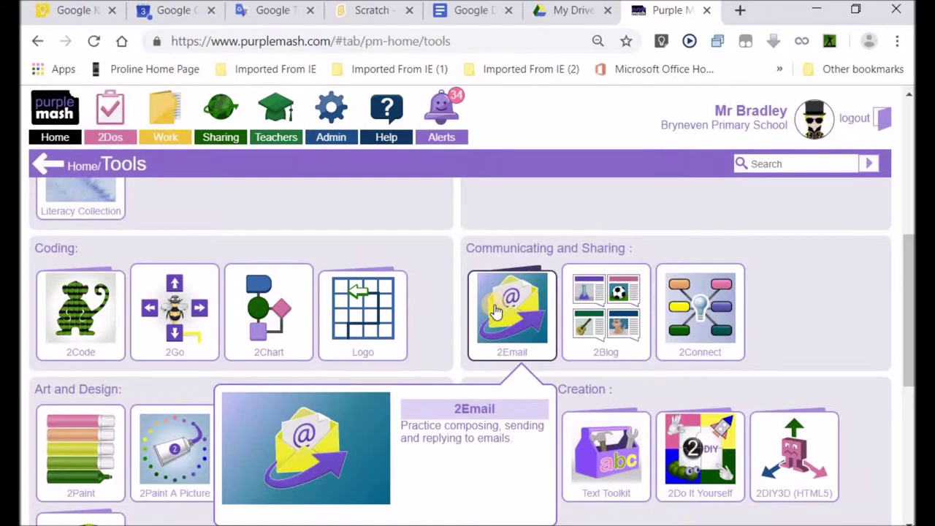
click(495, 311)
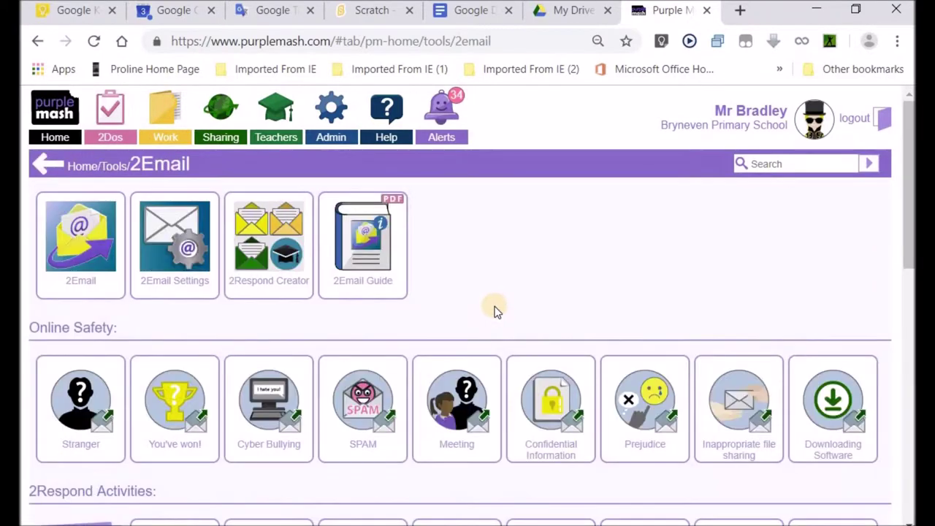
mouse_move(95, 245)
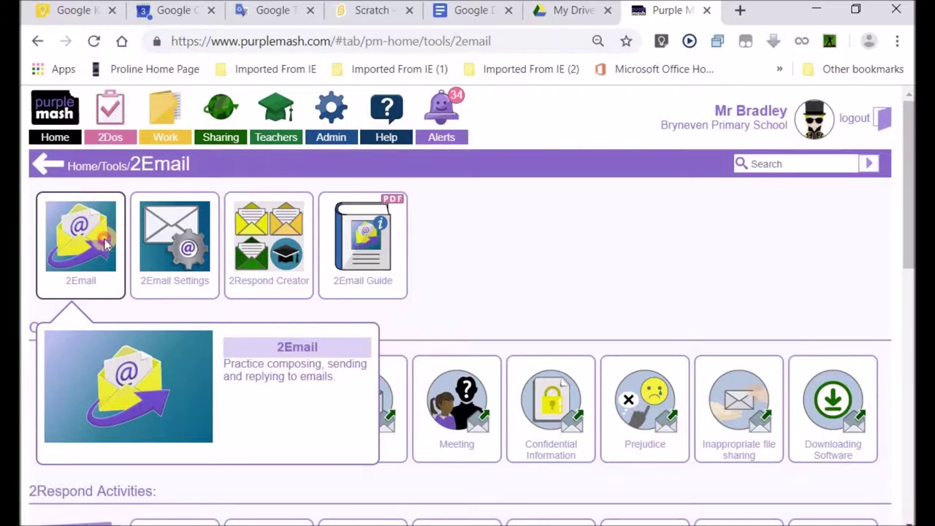
click(103, 239)
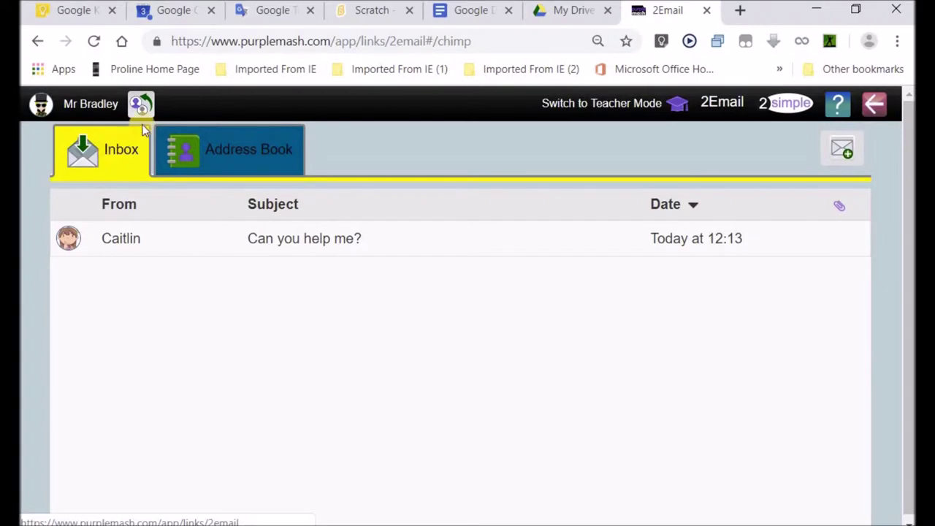
- Start a new email and address it to the intended pupil by searching for their first name
click(843, 153)
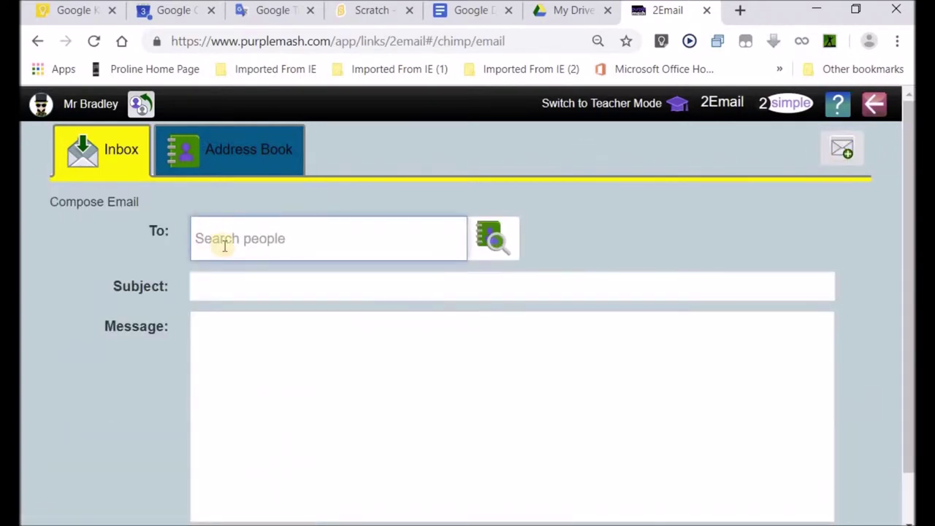
text(D)
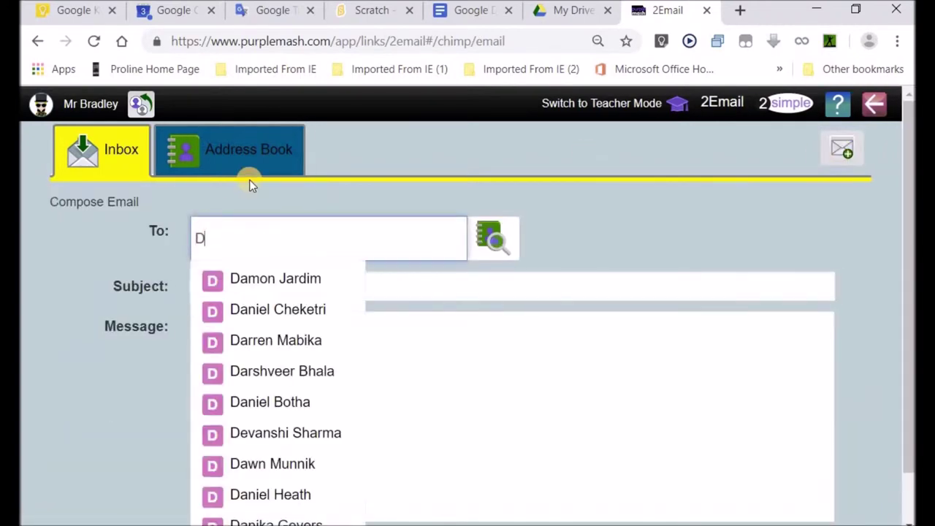
key(BackSpace)
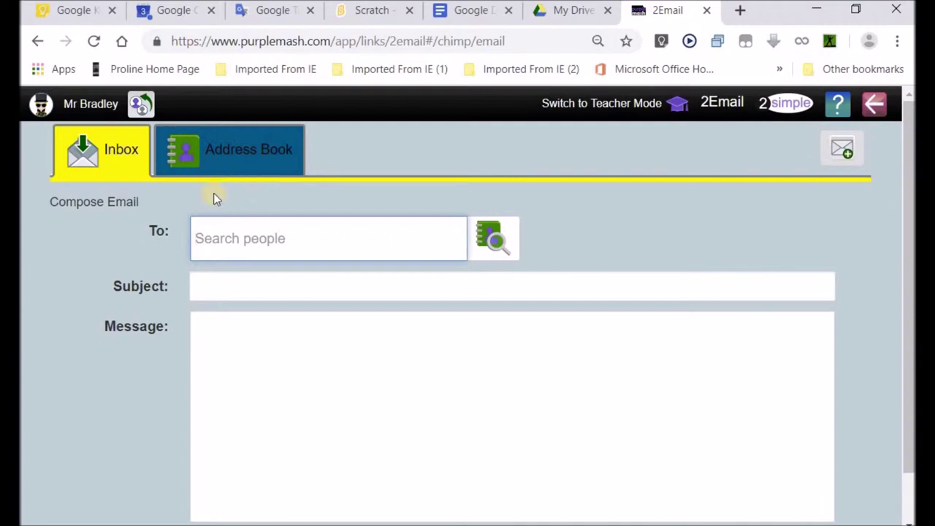
text(Josh)
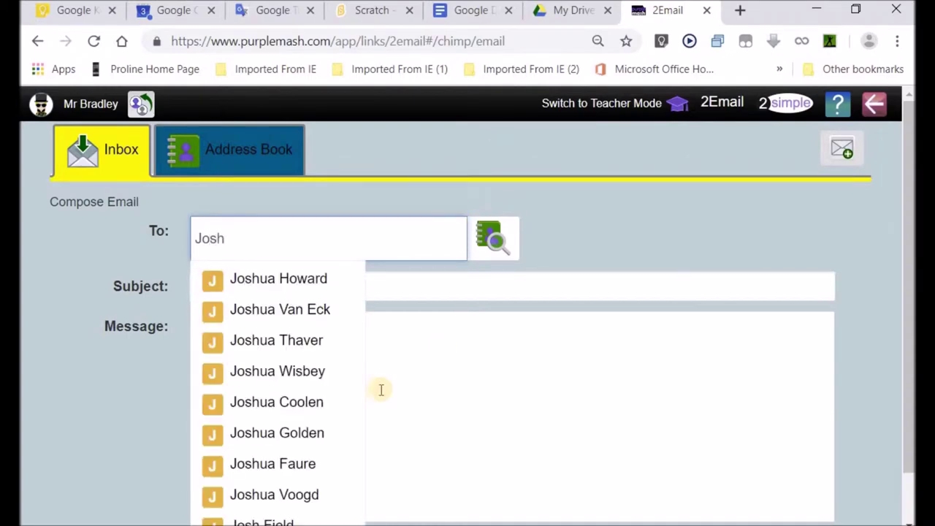
click(261, 463)
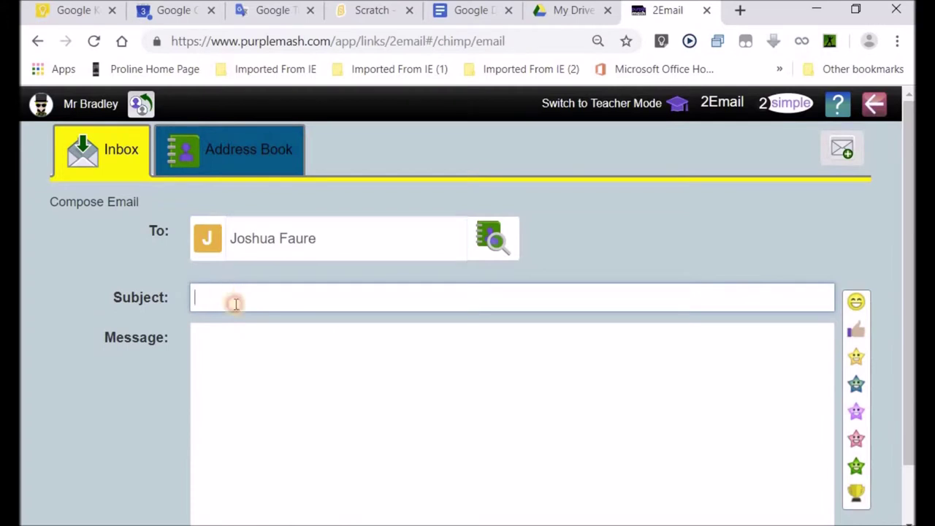
- Enter the subject "Testing email" and begin the message with a "Dear" greeting using the recipient's first name, followed by a blank line
text(Te)
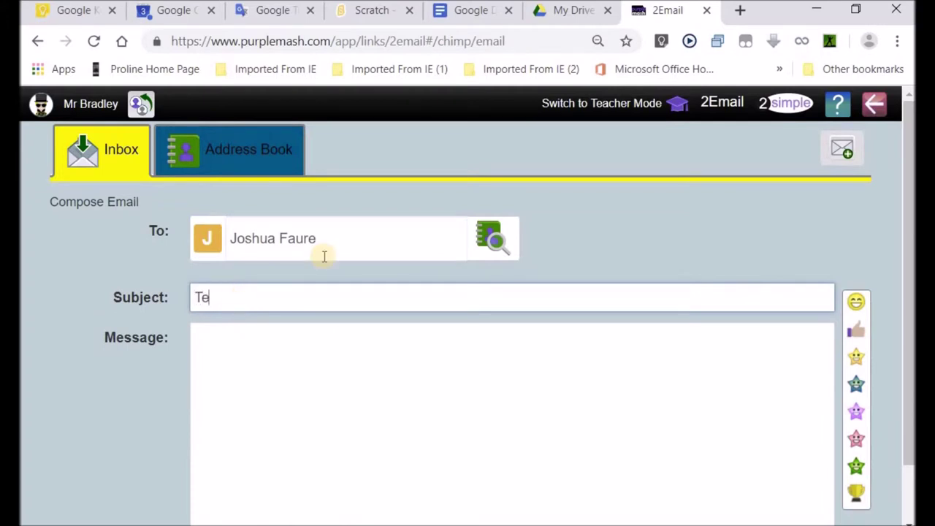
text(sting email)
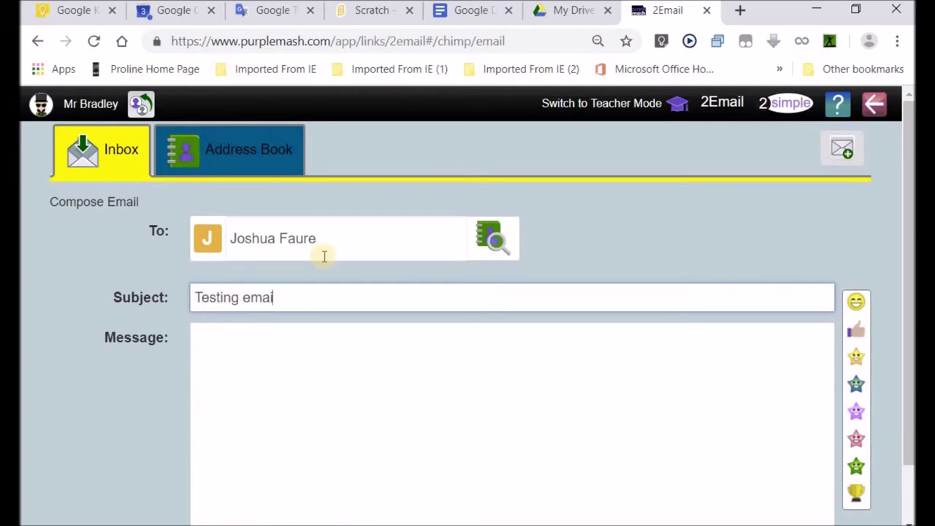
click(210, 377)
text(Dear Josh)
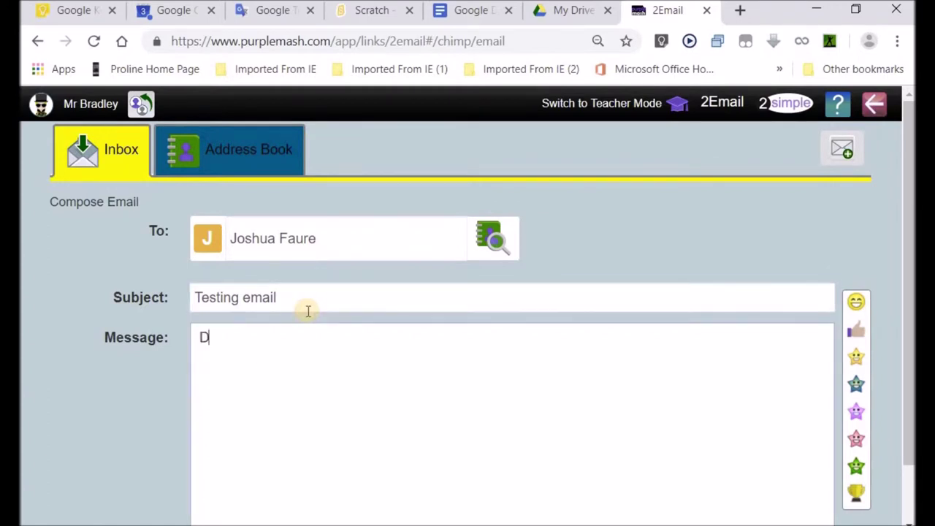
key(Return)
key(Return)
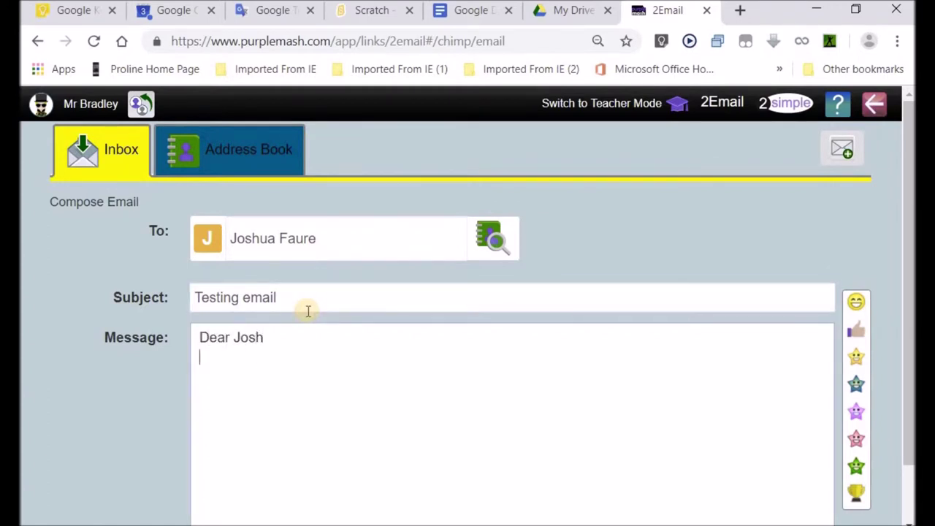
- Write "Please help me promote email sending at our school. Show the teachers how to do this." and append purple star and trophy emoticons
text(Please help )
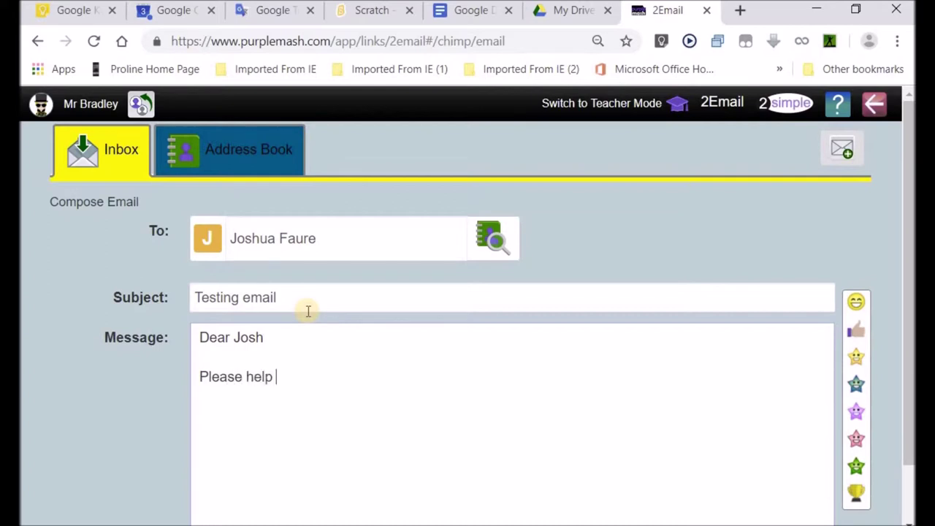
text(me promote)
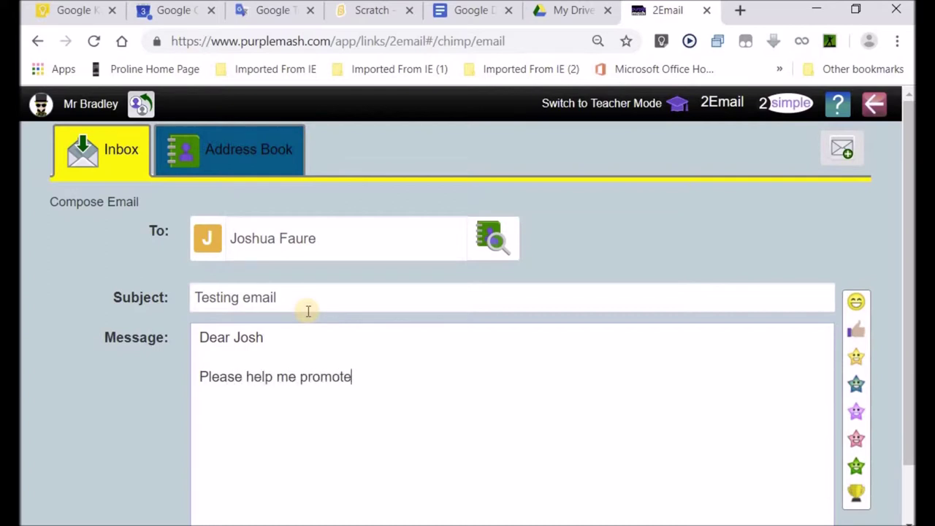
text( email sen)
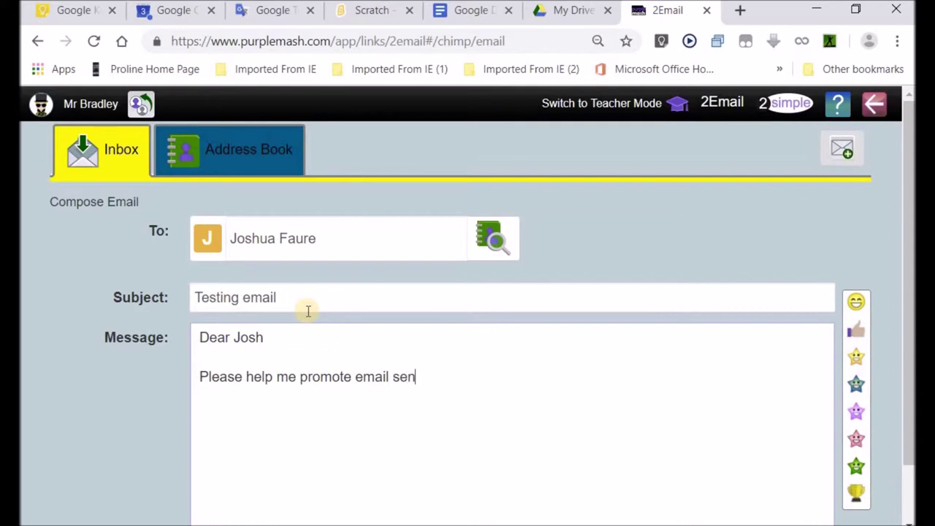
text(ding at our school.)
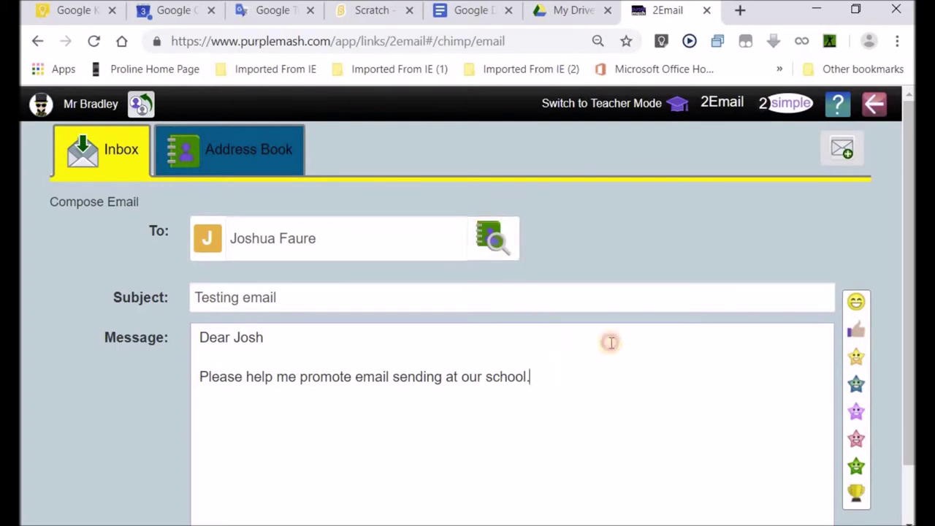
text(Show the te)
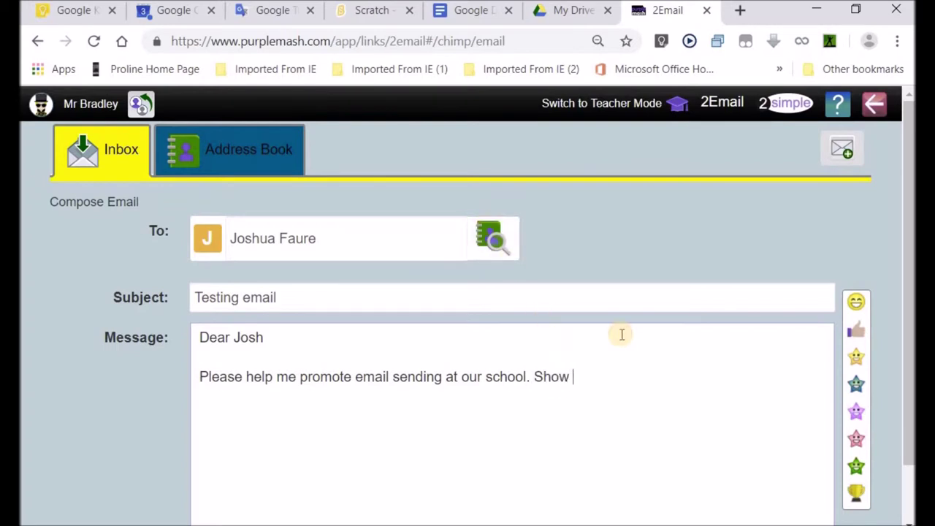
key(BackSpace)
text(teachers how to do )
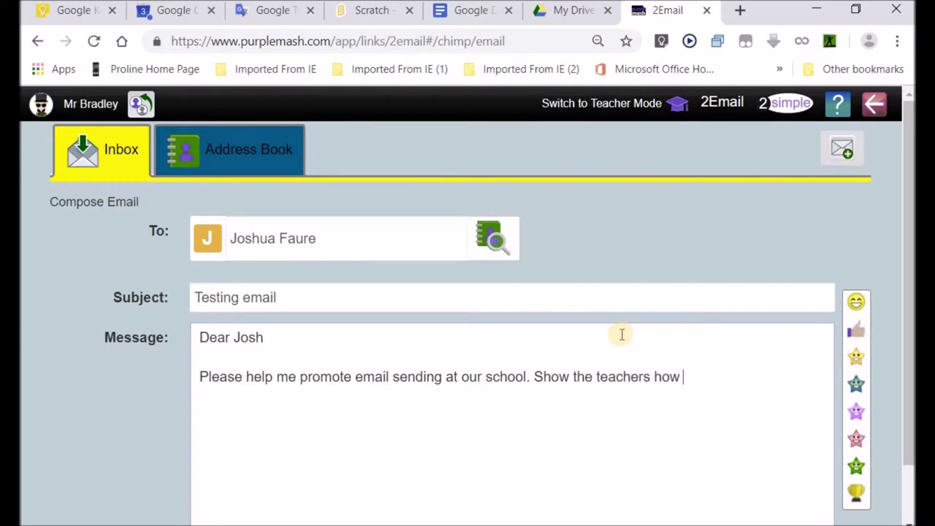
text(this.)
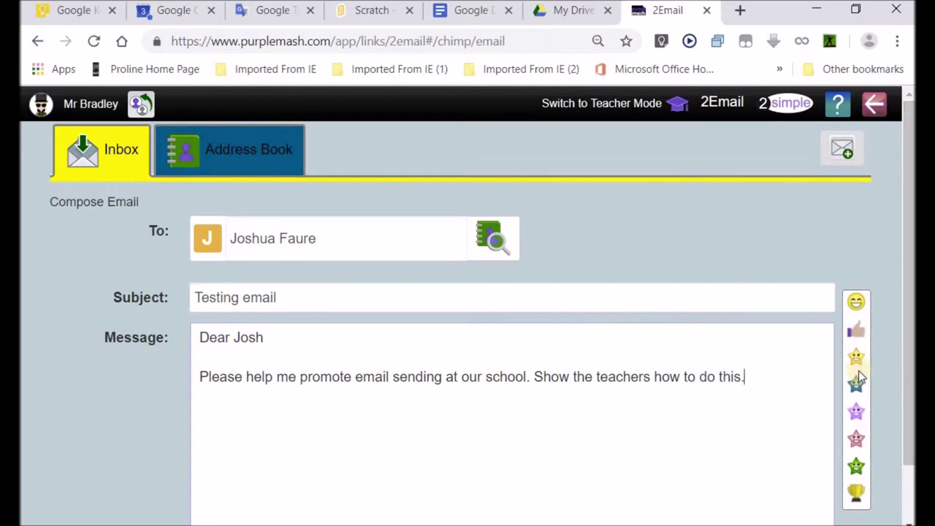
click(854, 412)
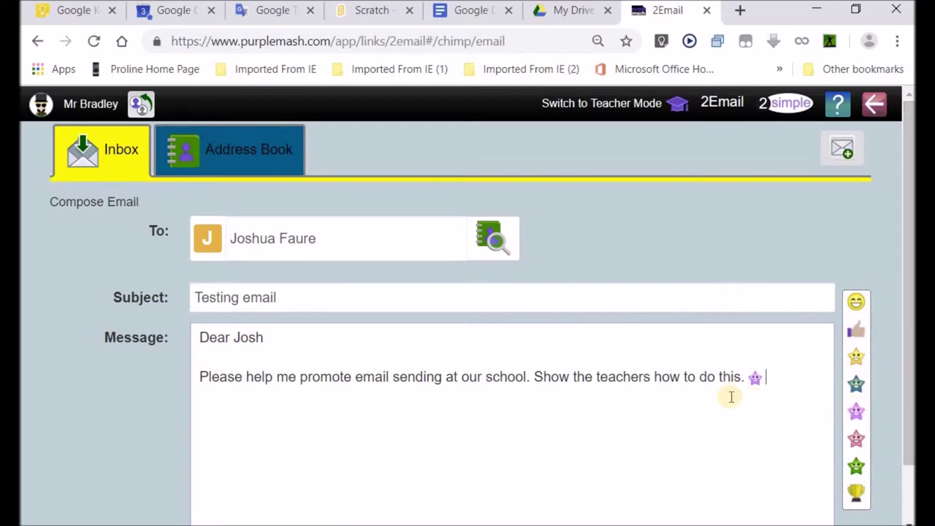
click(856, 492)
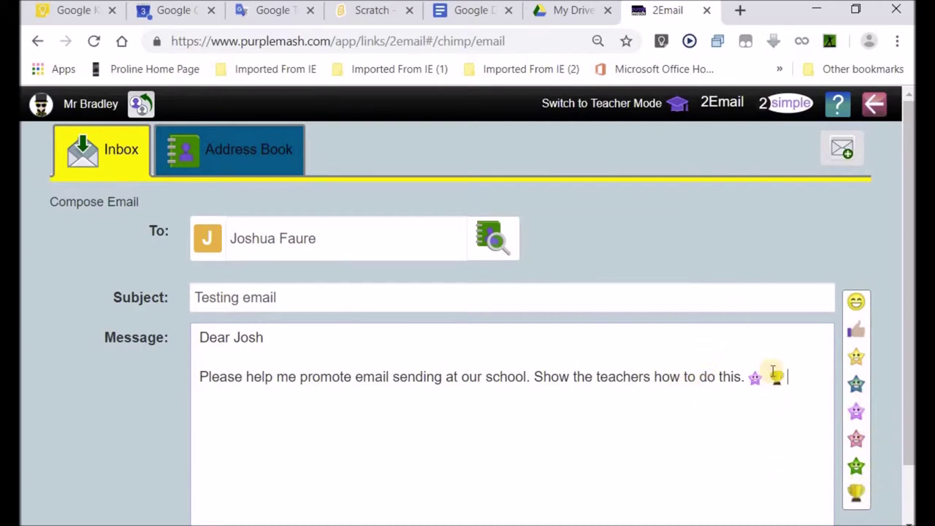
- Attach the saved work sampleForGr6 from My Work to the email and send it
drag(911, 339, 913, 440)
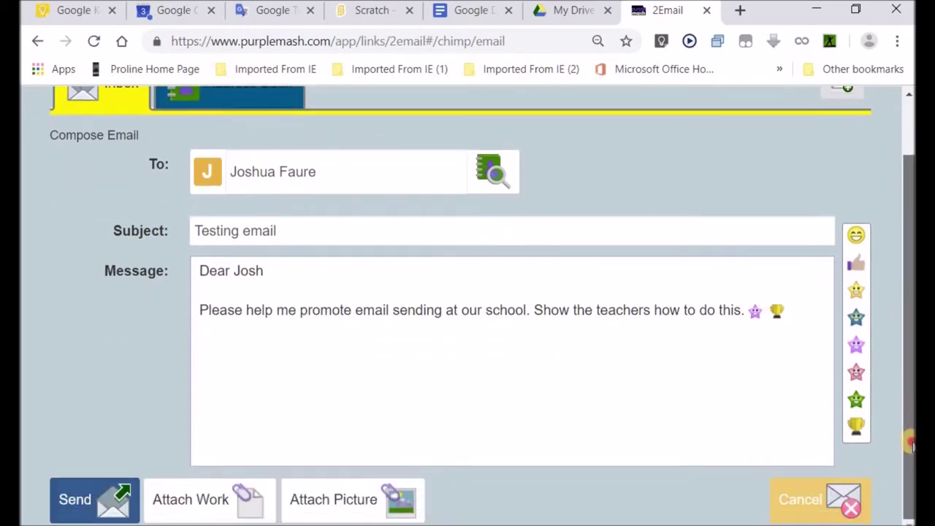
click(79, 498)
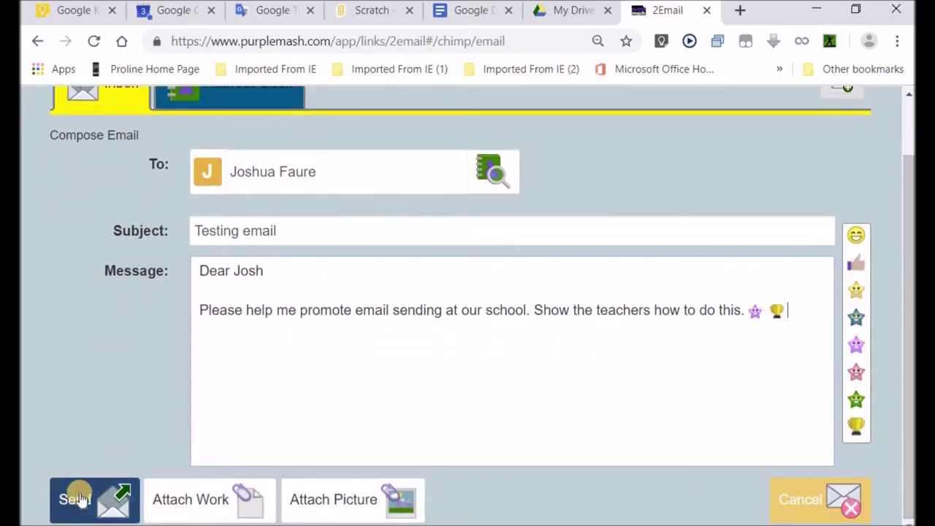
click(197, 501)
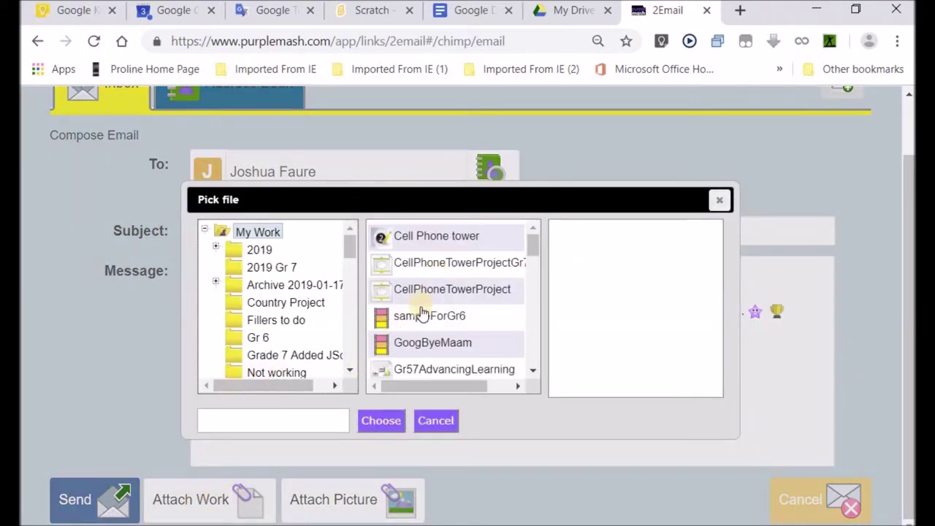
click(418, 320)
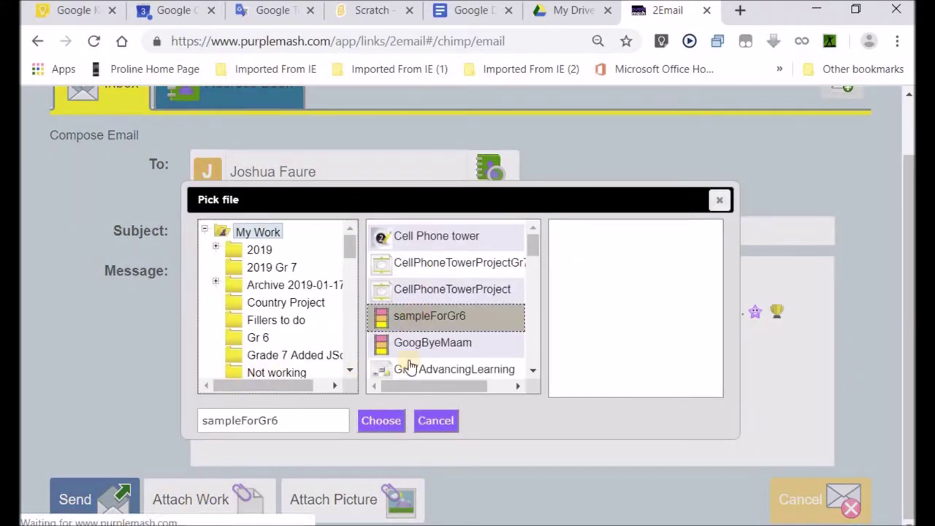
click(381, 421)
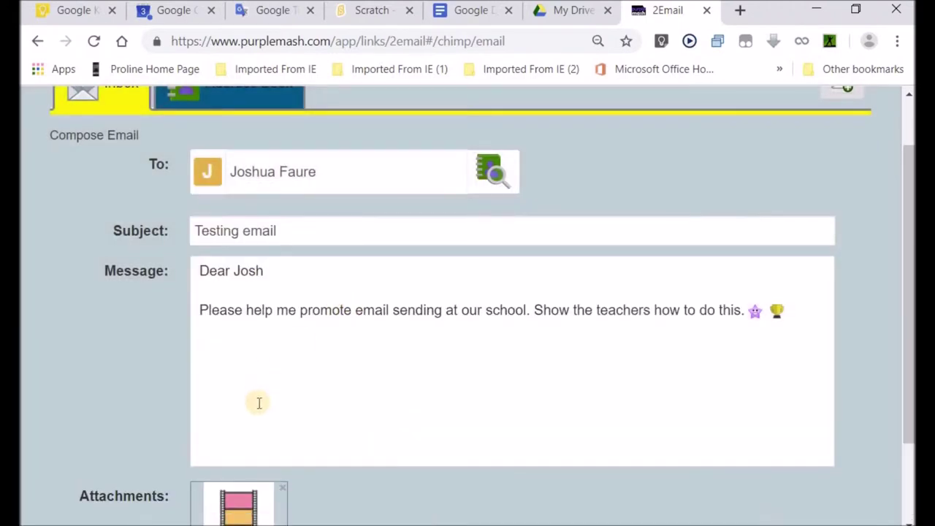
scroll(906, 428, down, 3)
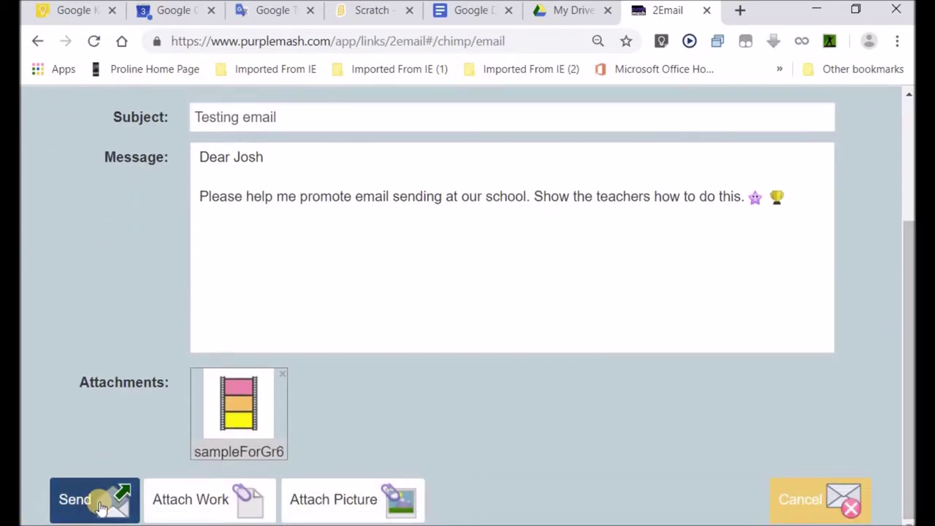
click(102, 504)
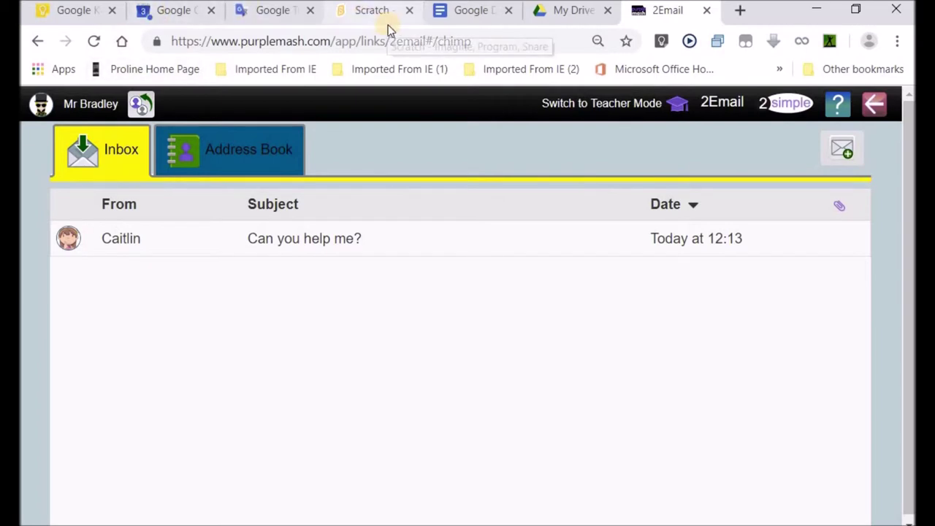
- Look through the contact names in the address book from start to end and return to the inbox
click(257, 156)
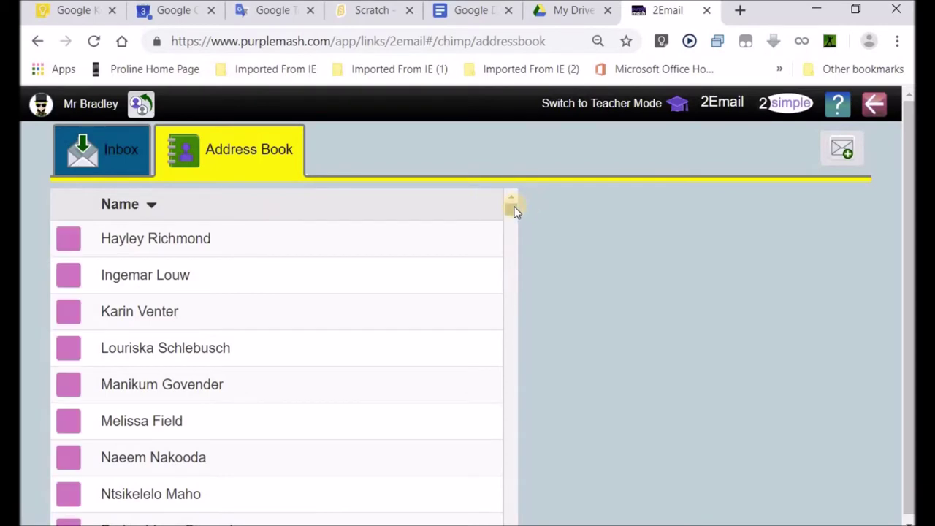
drag(513, 210, 551, 471)
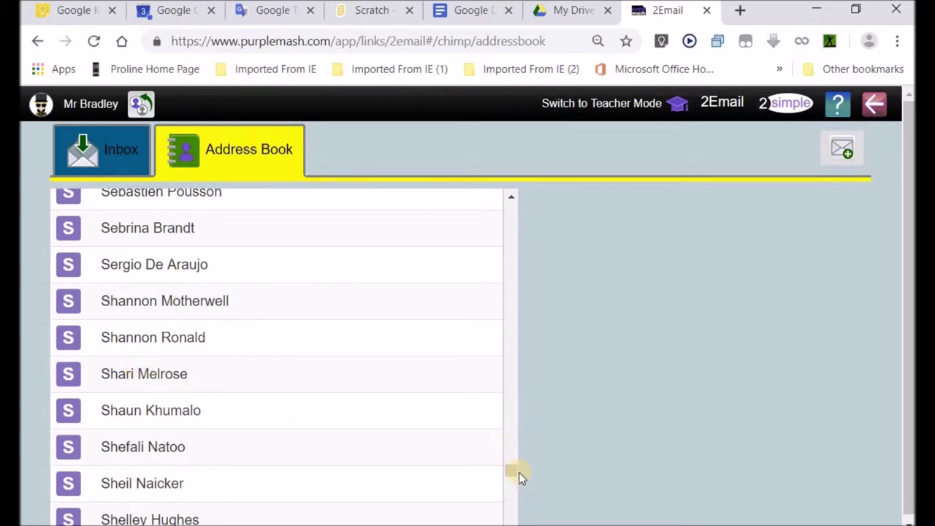
drag(515, 473, 493, 195)
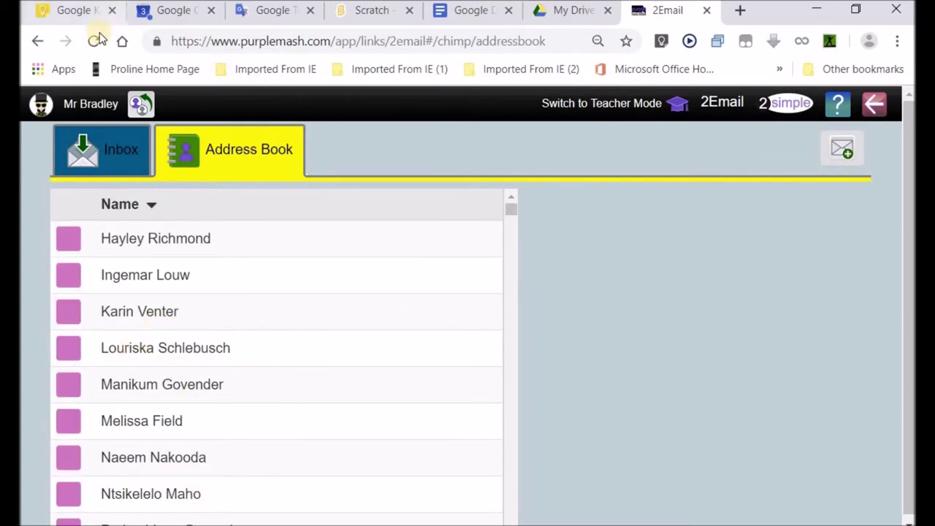
click(39, 42)
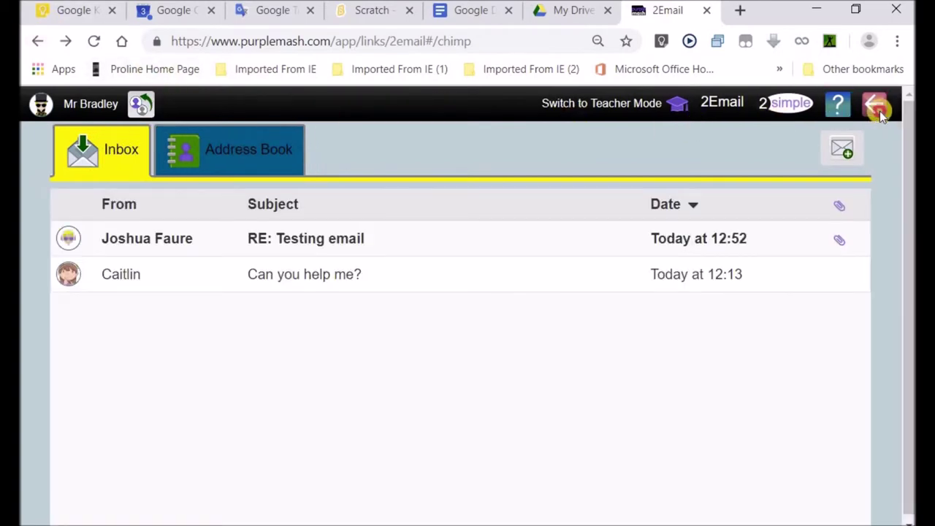
- Exit the inbox to the 2Email page and check the alerts list and the 2Dos page for notifications
click(876, 108)
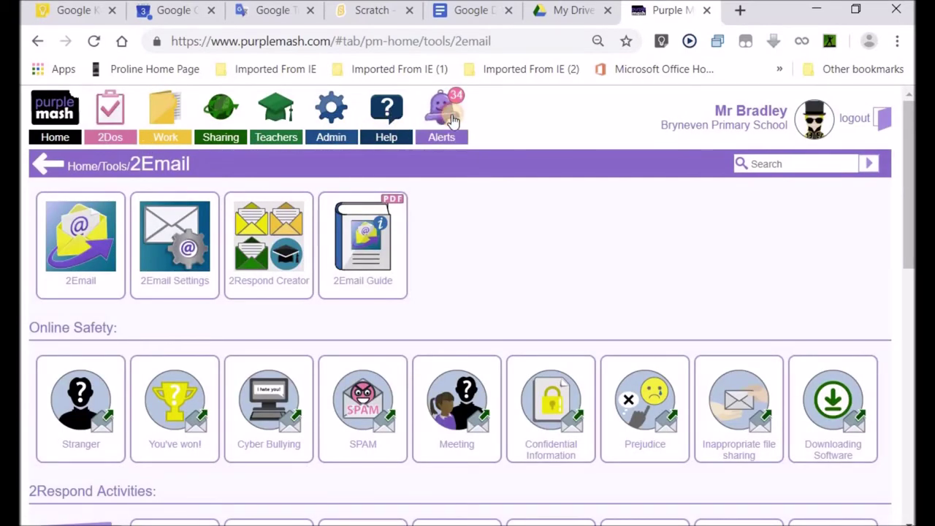
click(449, 123)
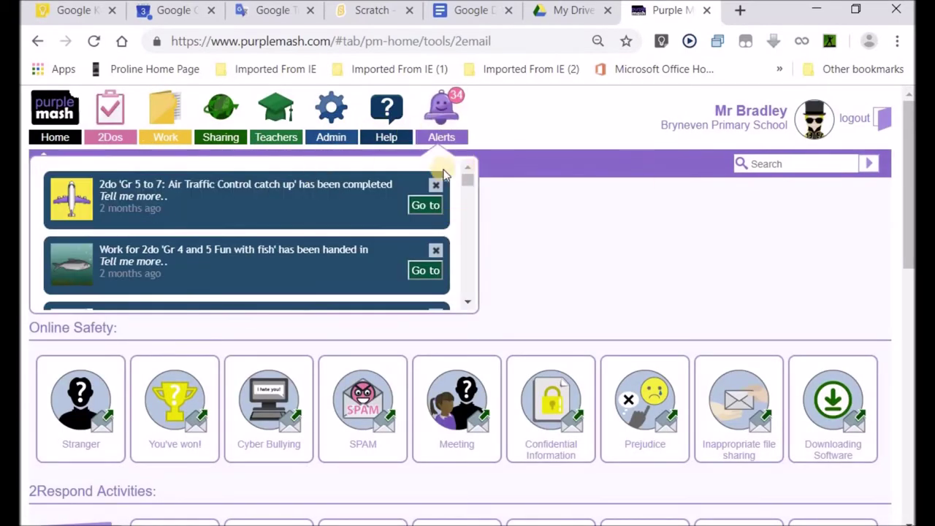
click(111, 109)
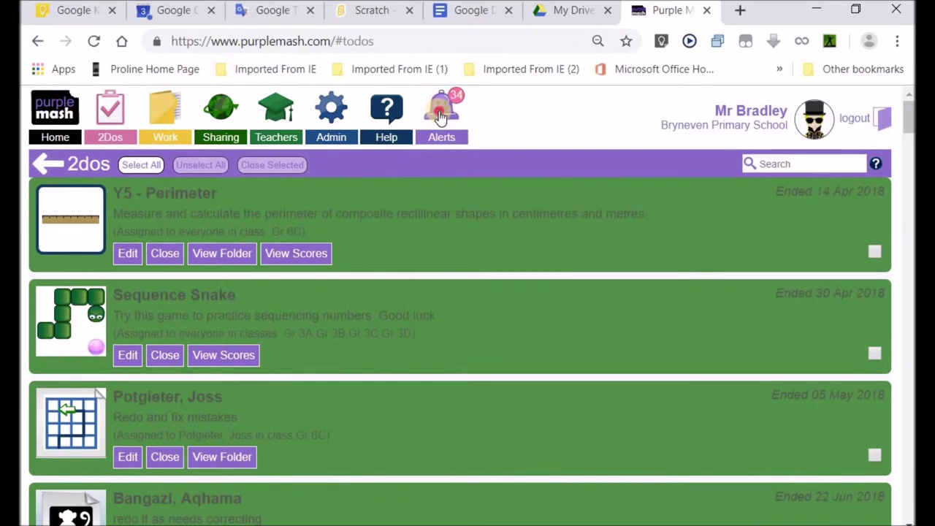
click(441, 115)
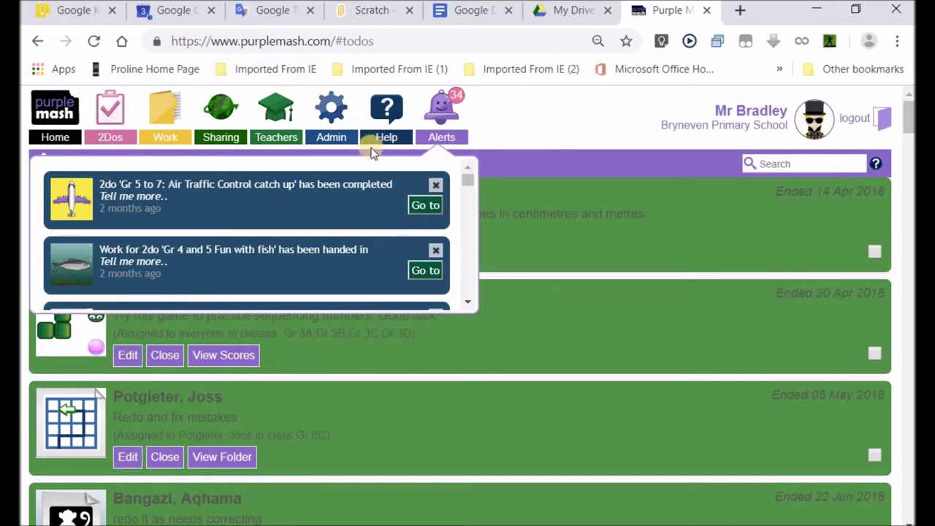
drag(464, 194, 57, 150)
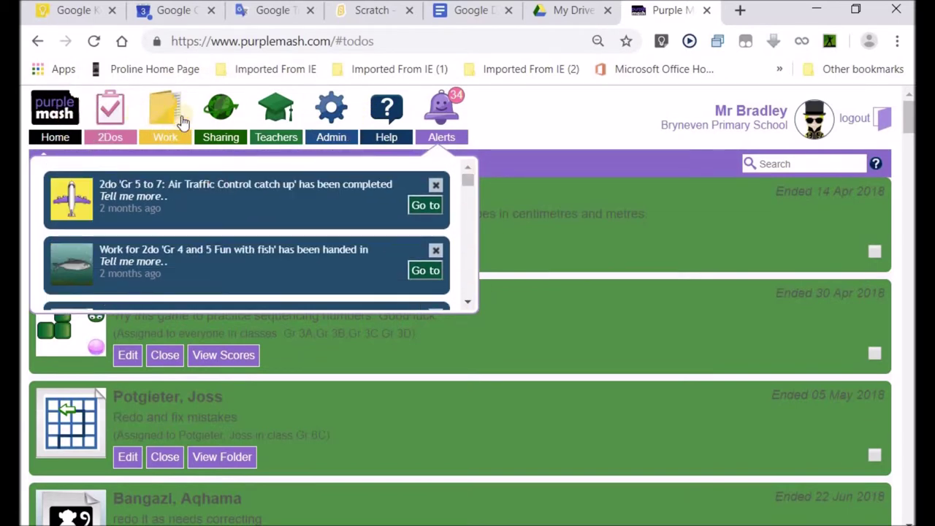
- Go from the Purple Mash home page through Tools to 2Email and open the inbox
click(54, 109)
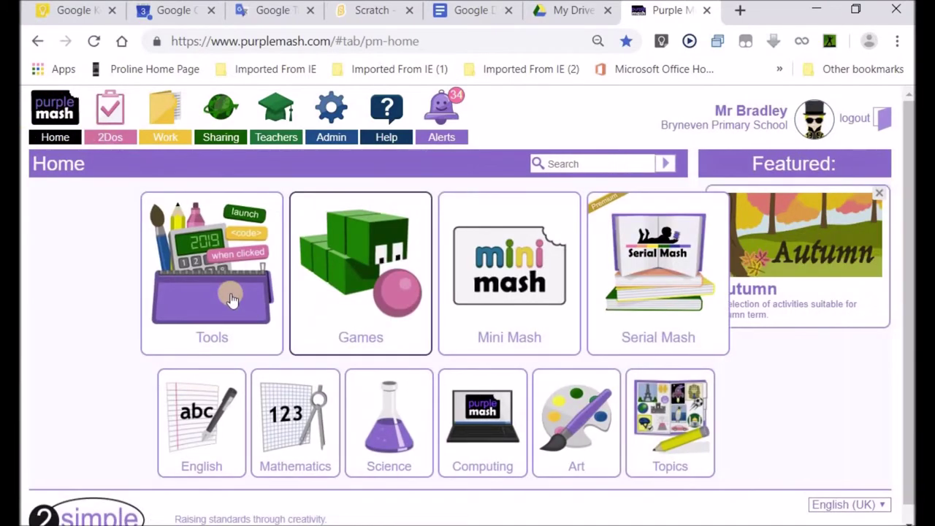
click(120, 276)
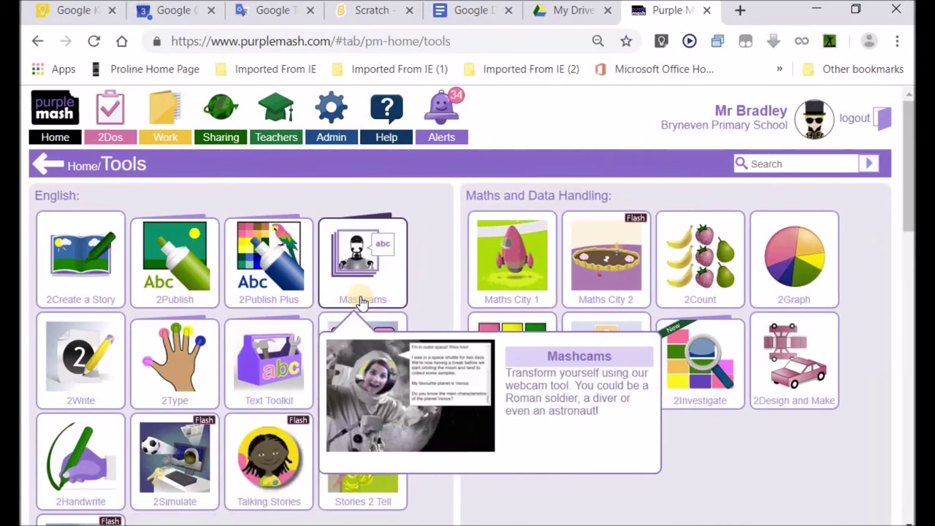
scroll(366, 299, down, 5)
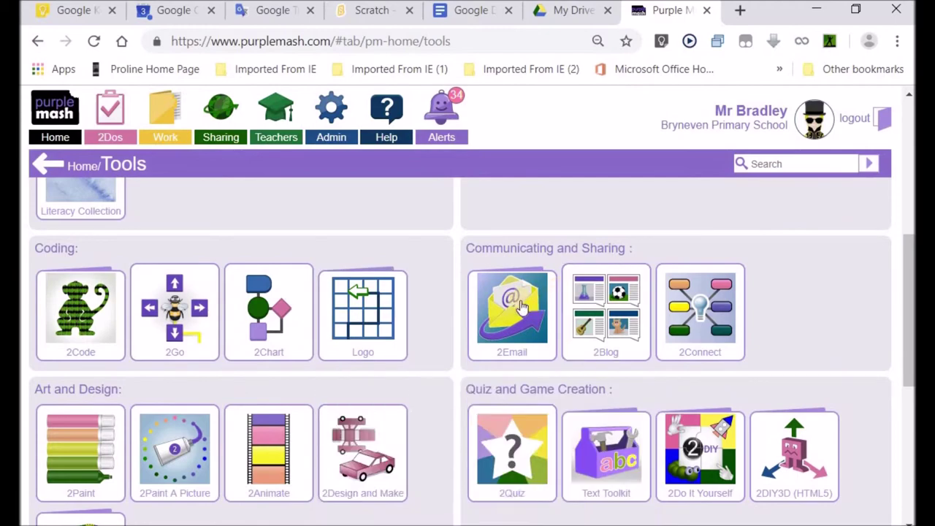
click(512, 306)
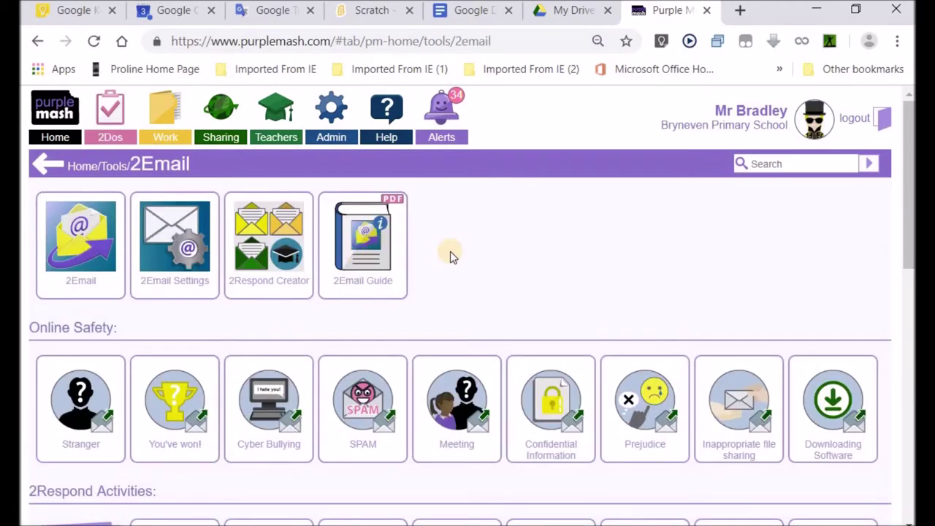
click(90, 249)
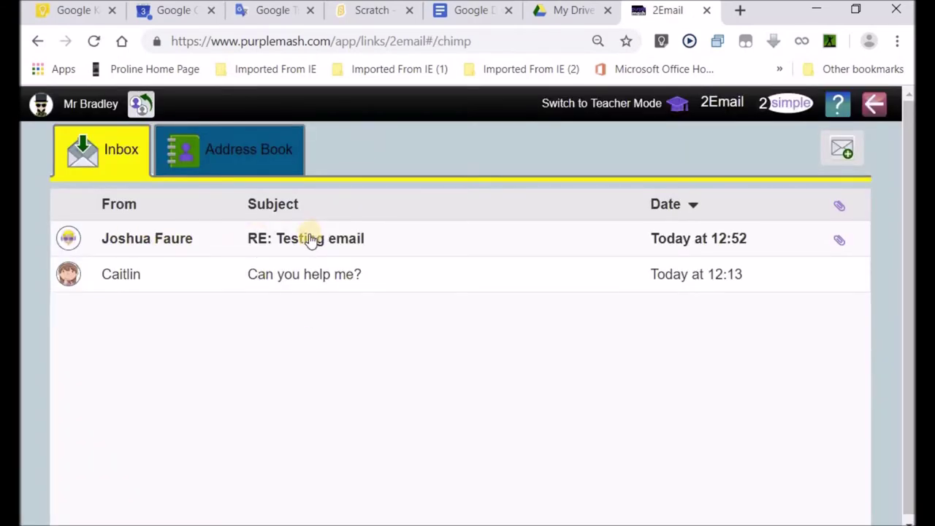
- Read the unread "RE: Testing email" message through to its attachment and return to the inbox
click(308, 239)
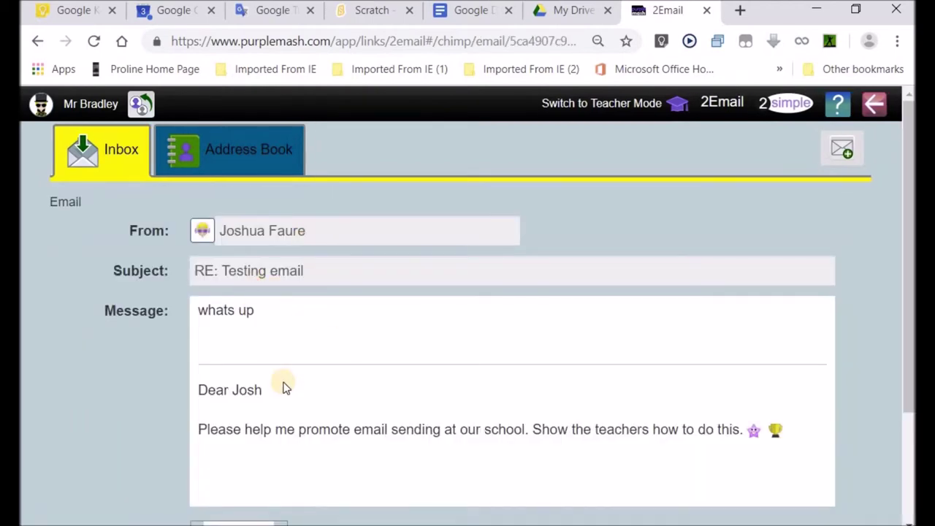
scroll(422, 371, down, 2)
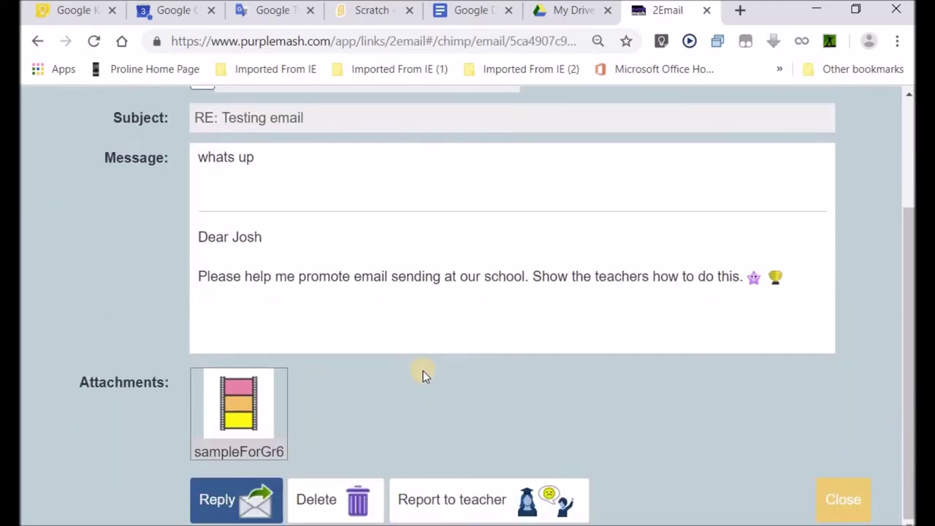
scroll(429, 389, up, 2)
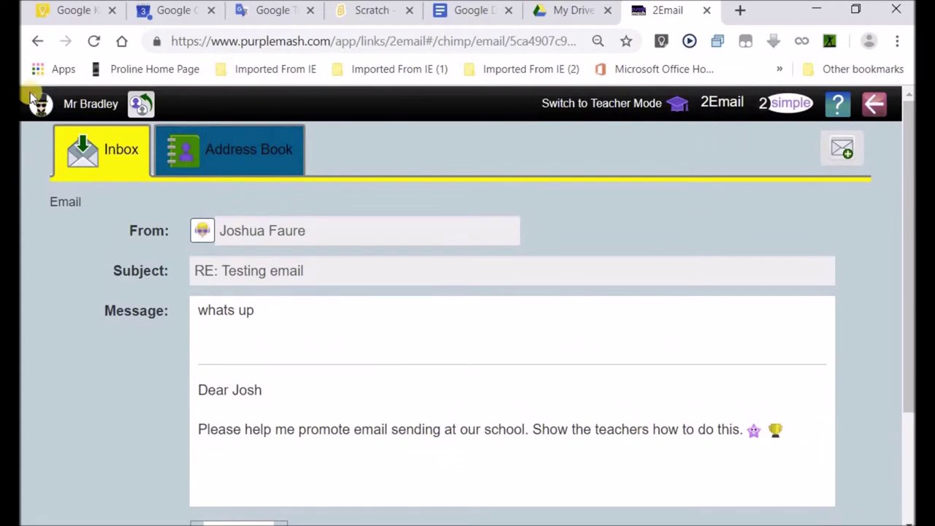
click(37, 41)
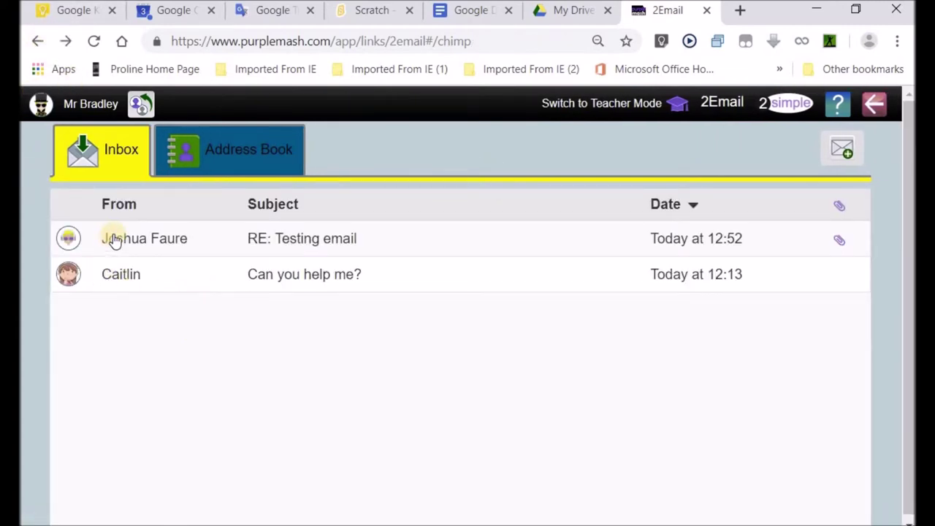
- Reopen the "RE: Testing email" message and send the reply "I want to promote email at school" with a trophy emoticon
click(72, 153)
click(287, 232)
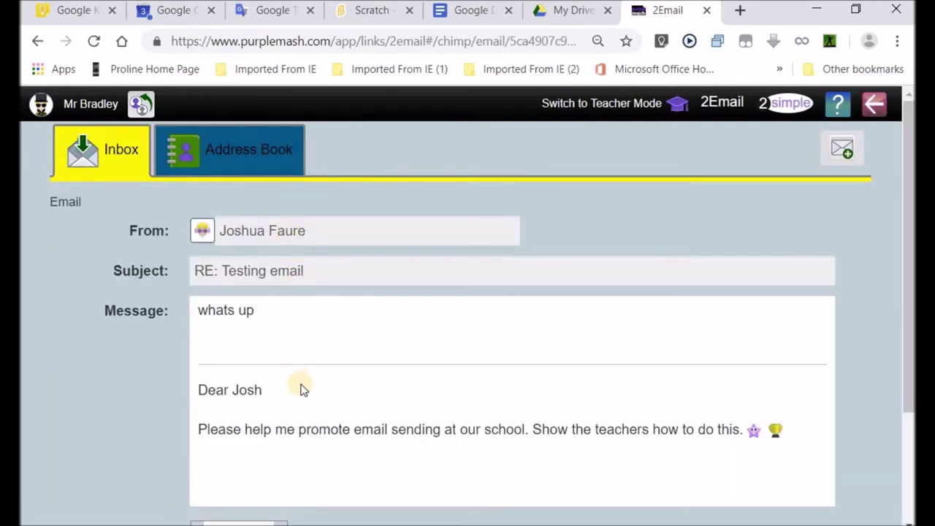
scroll(358, 382, down, 2)
scroll(292, 343, up, 2)
scroll(274, 333, down, 2)
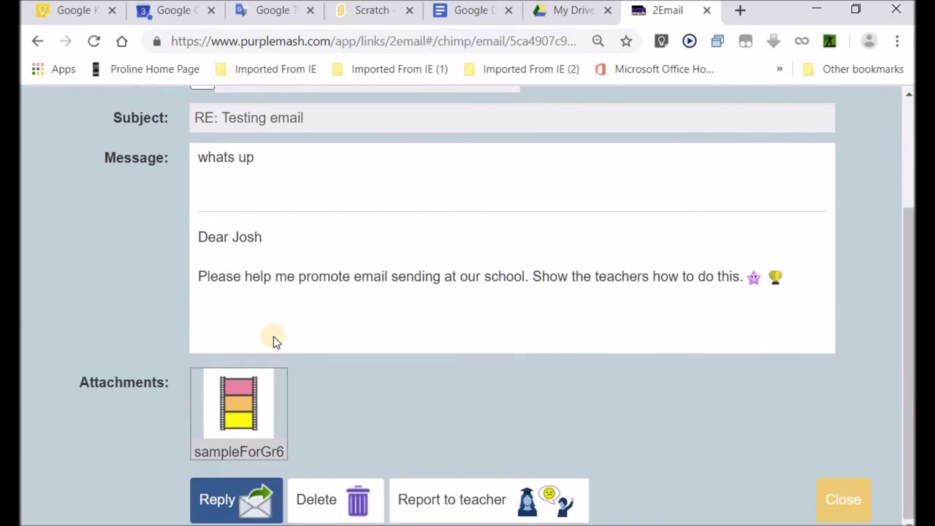
scroll(277, 340, up, 2)
scroll(281, 343, down, 2)
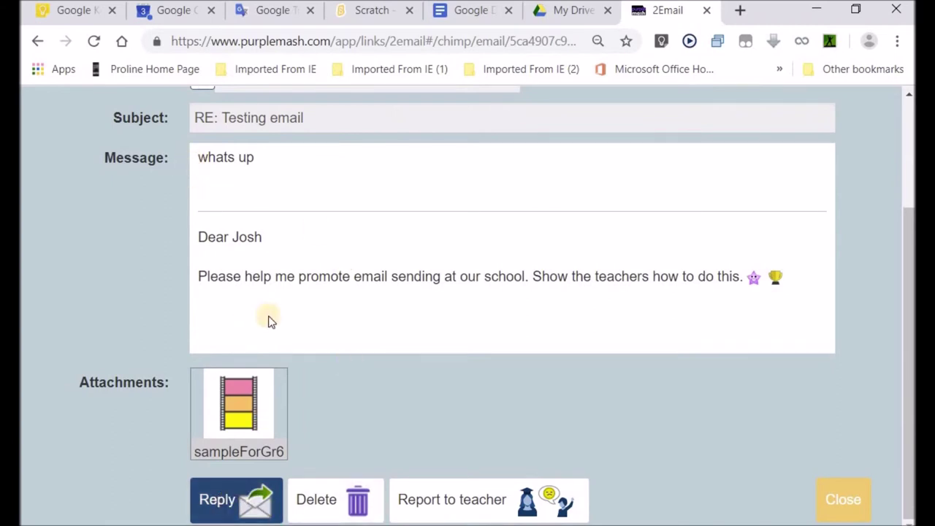
click(235, 504)
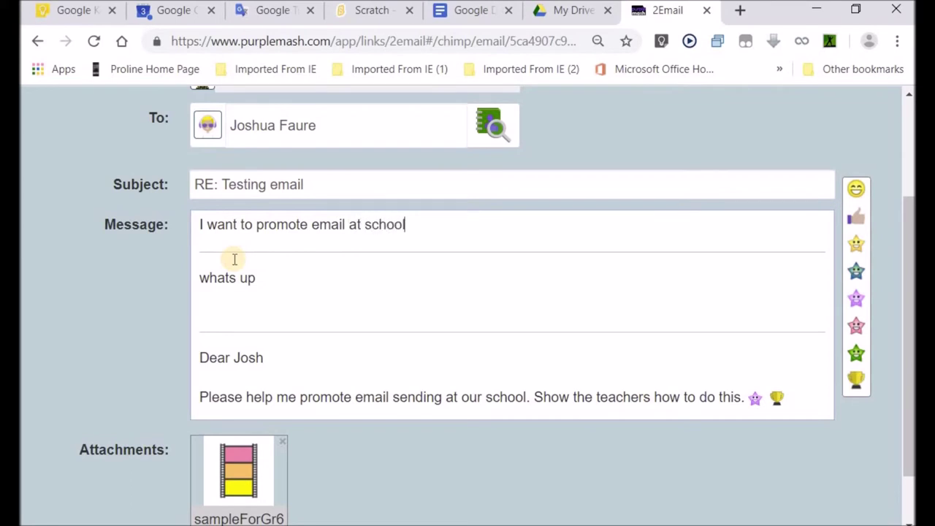
click(856, 378)
scroll(347, 511, down, 1)
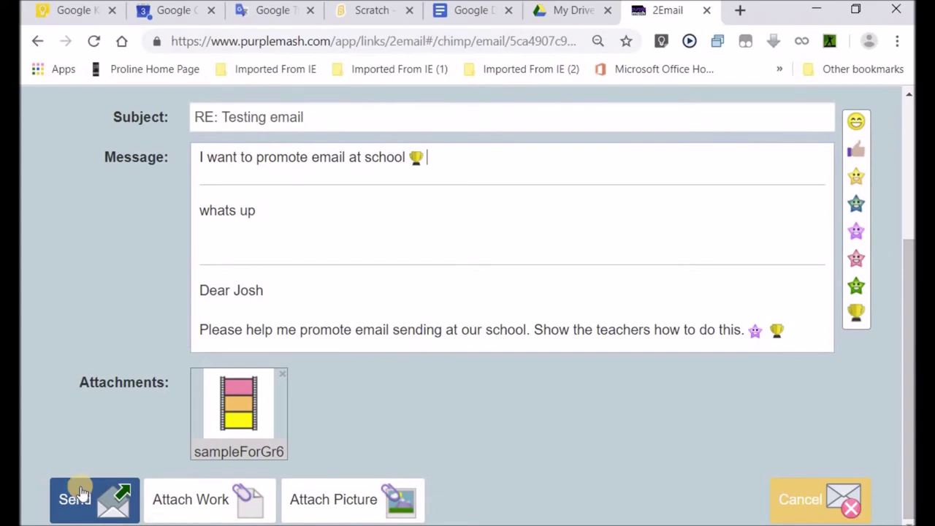
click(79, 501)
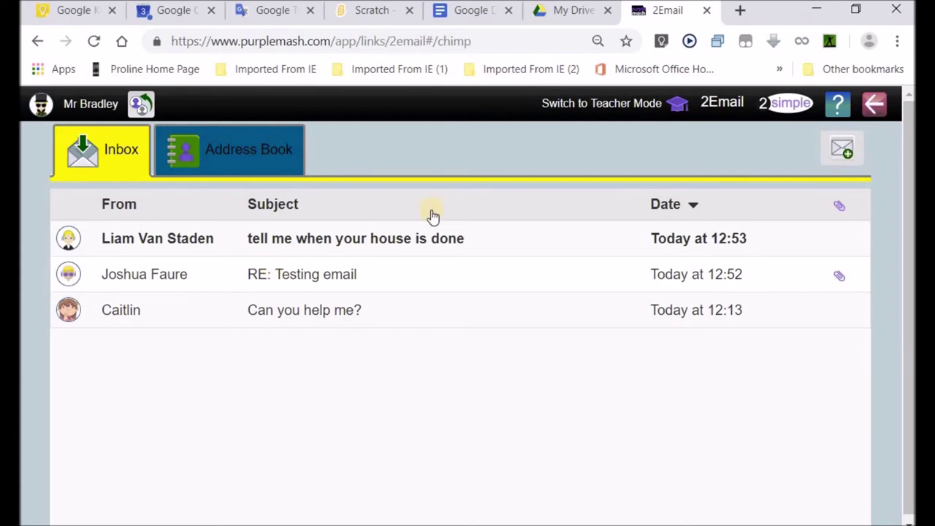
- Reply to "tell me when your house is done", thanking the sender by first name and adding "I am still working on my house. Taking a long time."; send it
click(257, 244)
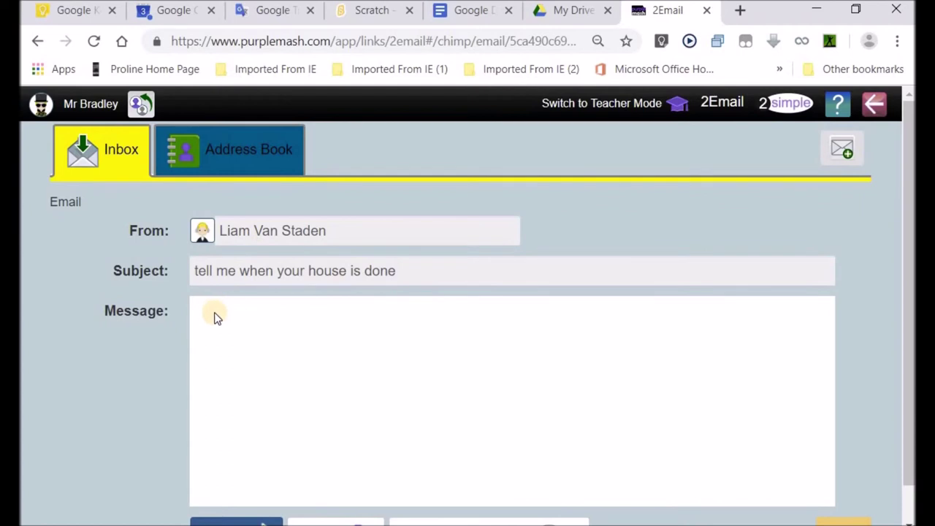
drag(909, 260, 910, 407)
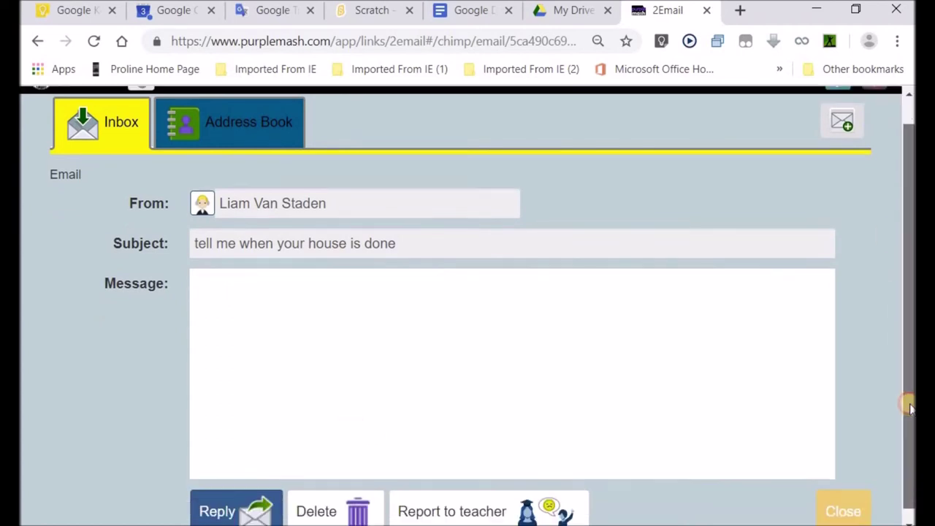
click(217, 504)
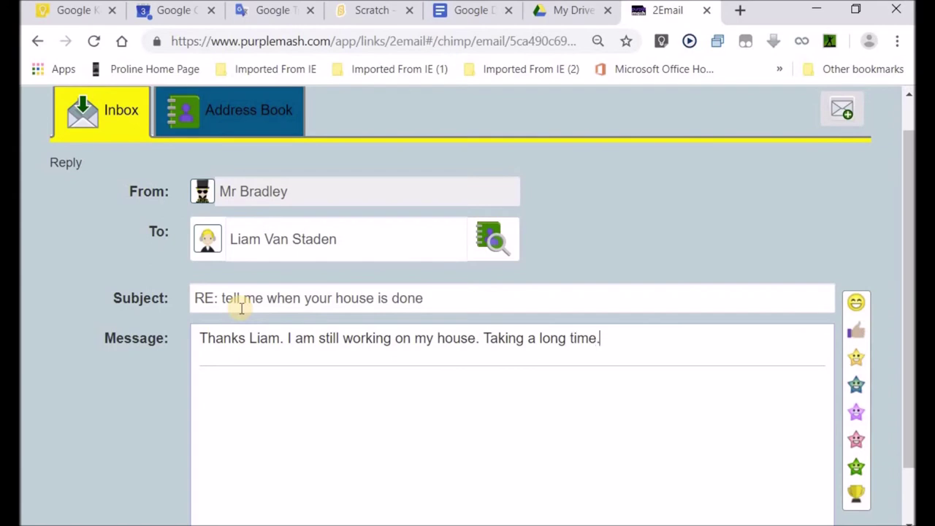
scroll(372, 360, down, 1)
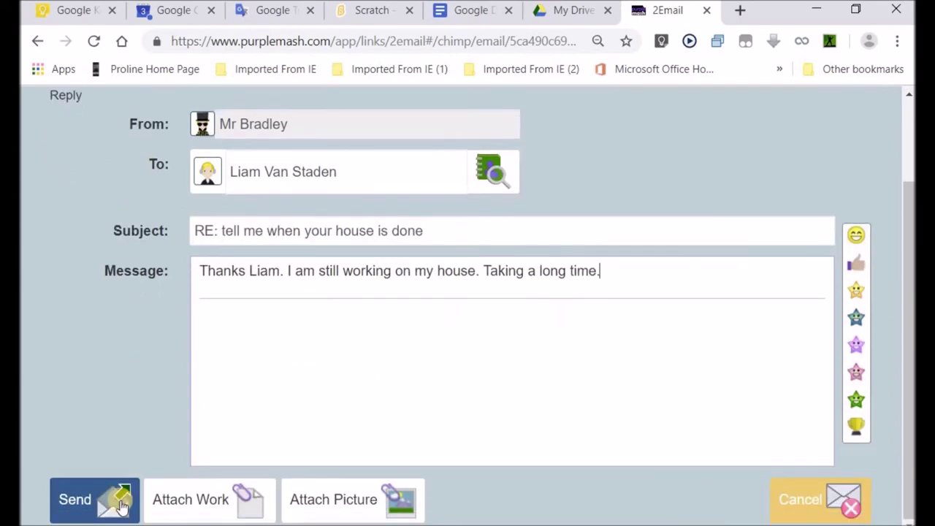
click(121, 504)
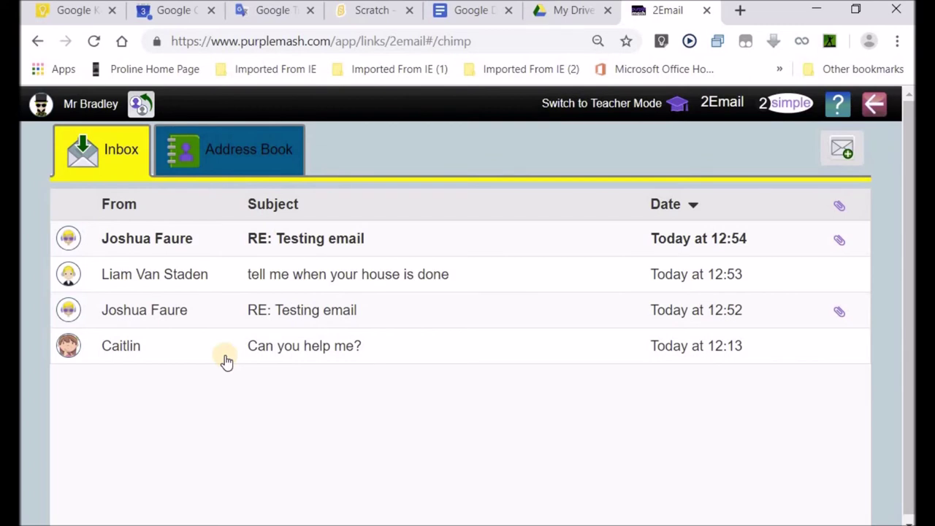
mouse_move(229, 511)
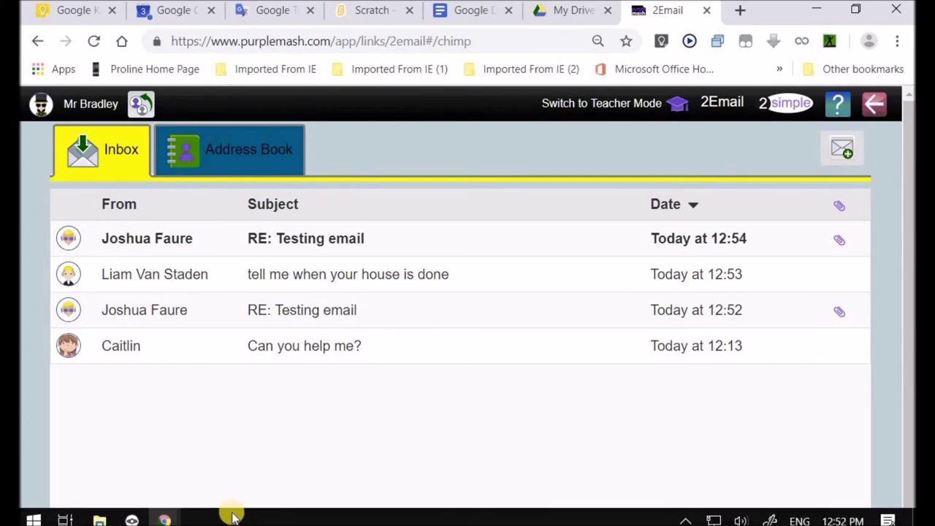